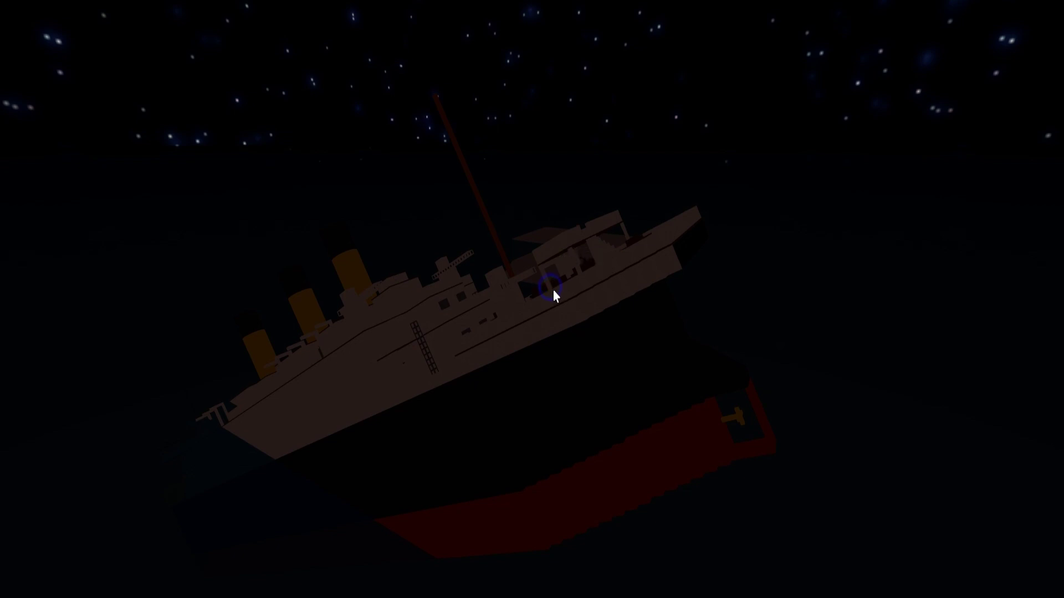
{"action": "scroll", "coordinate": [553, 290], "scroll_direction": "up", "scroll_amount": 3}
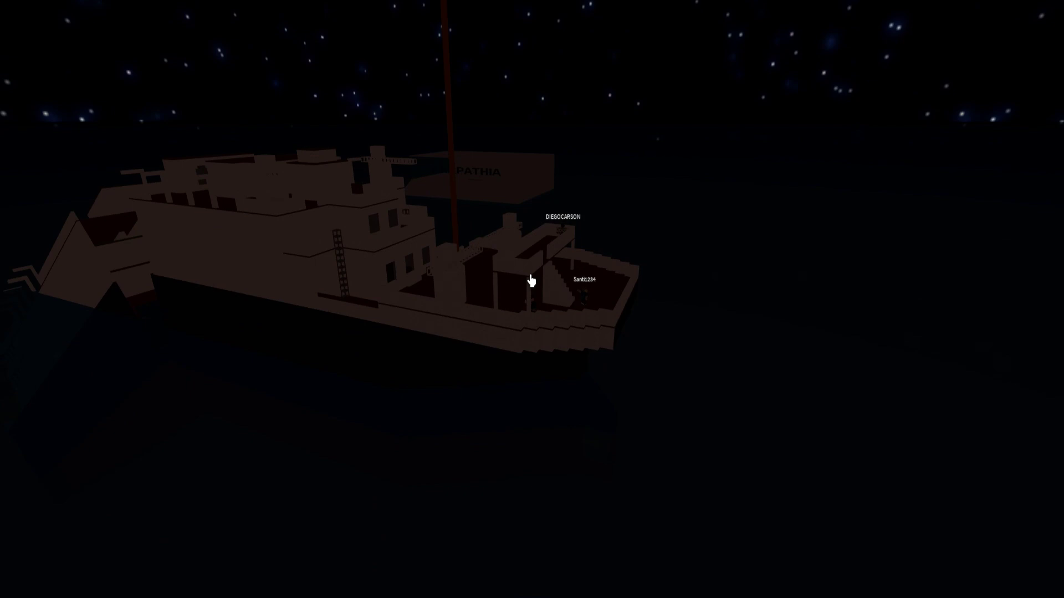
{"action": "scroll", "coordinate": [531, 282], "scroll_direction": "up", "scroll_amount": 2}
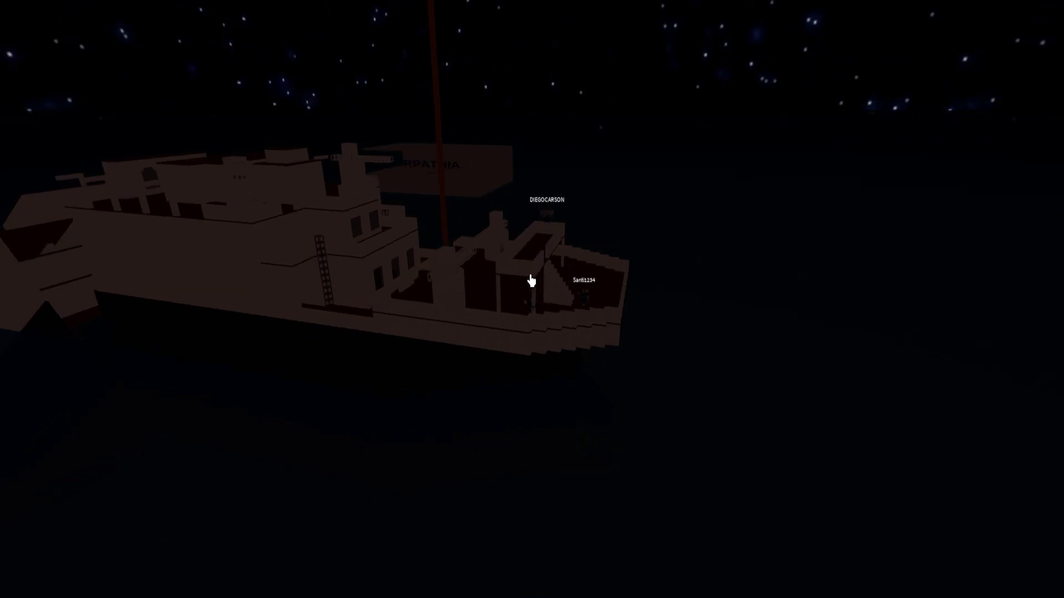
{"action": "scroll", "coordinate": [531, 281], "scroll_direction": "up", "scroll_amount": 2}
{"action": "scroll", "coordinate": [531, 281], "scroll_direction": "up", "scroll_amount": 2}
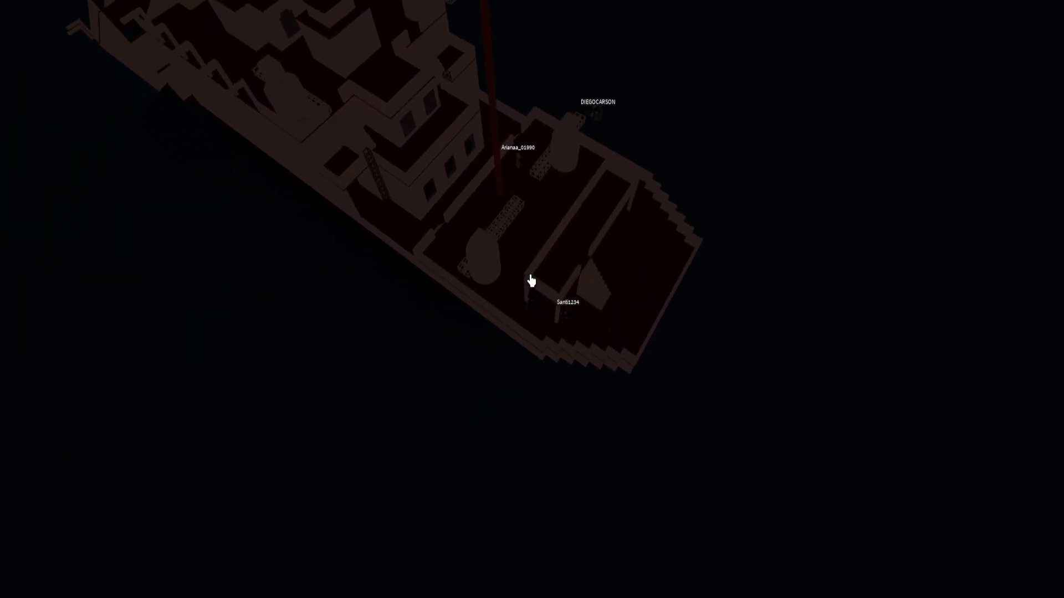
{"action": "left_click_drag", "start_coordinate": [531, 281], "coordinate": [530, 281]}
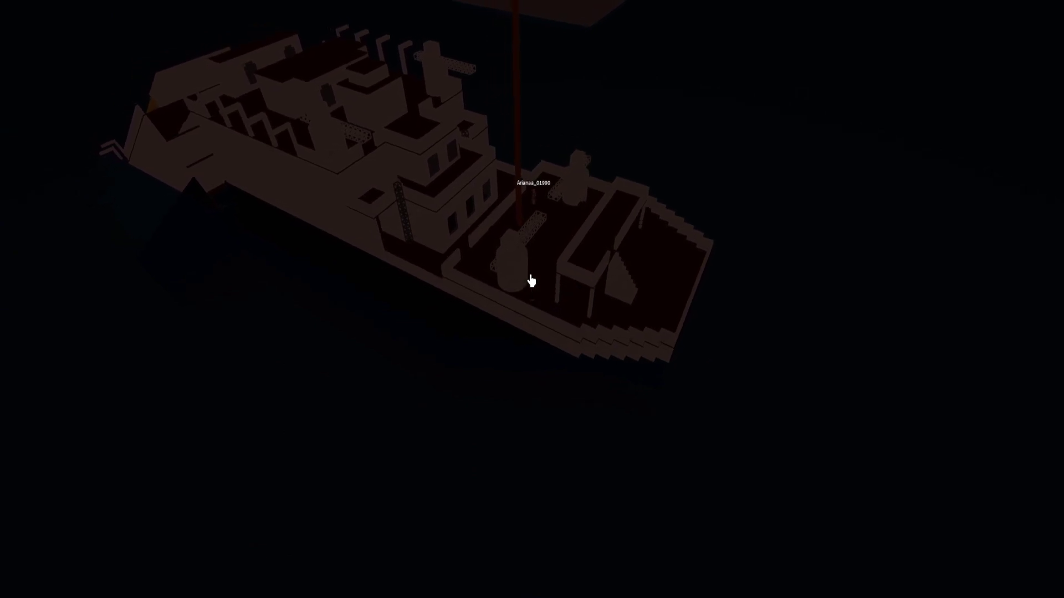
{"action": "scroll", "coordinate": [531, 281], "scroll_direction": "down", "scroll_amount": 3}
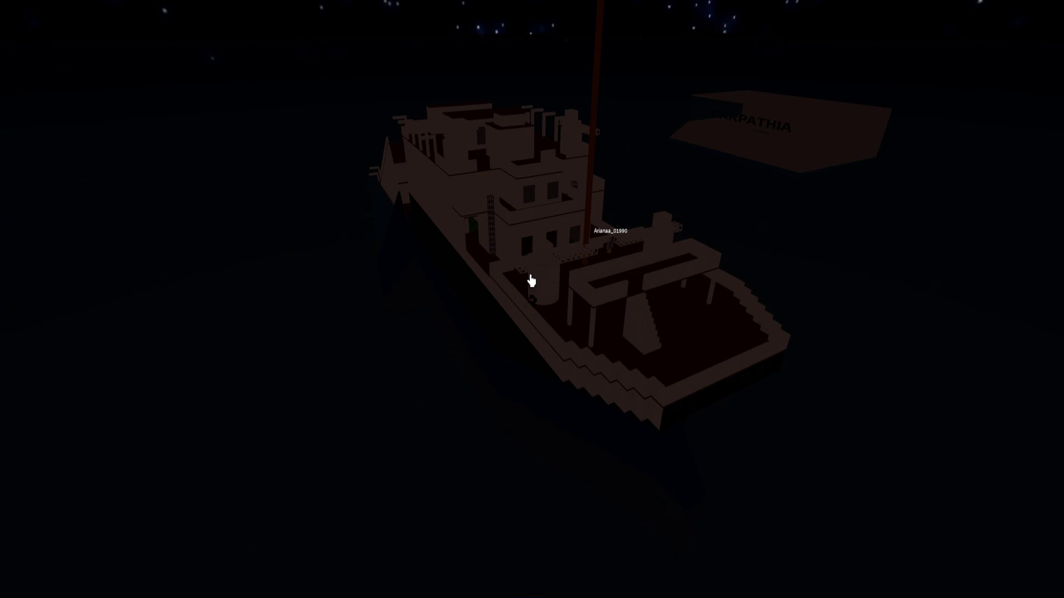
- Orbit to a low side angle and watch the upright stern slide fully under the water
{"action": "left_click_drag", "start_coordinate": [531, 281], "coordinate": [531, 281]}
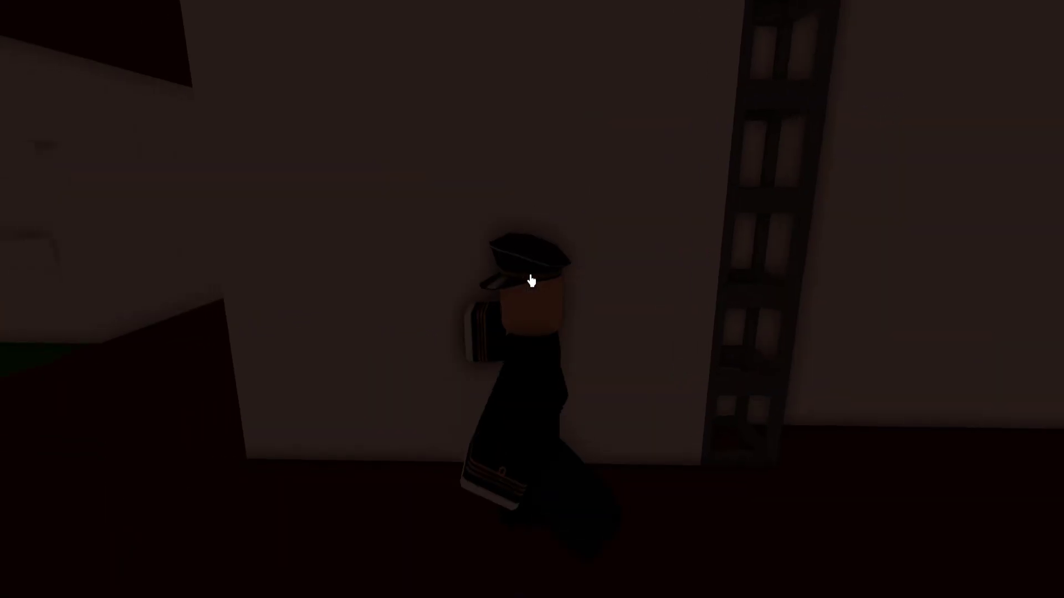
{"action": "scroll", "coordinate": [531, 281], "scroll_direction": "down", "scroll_amount": 8}
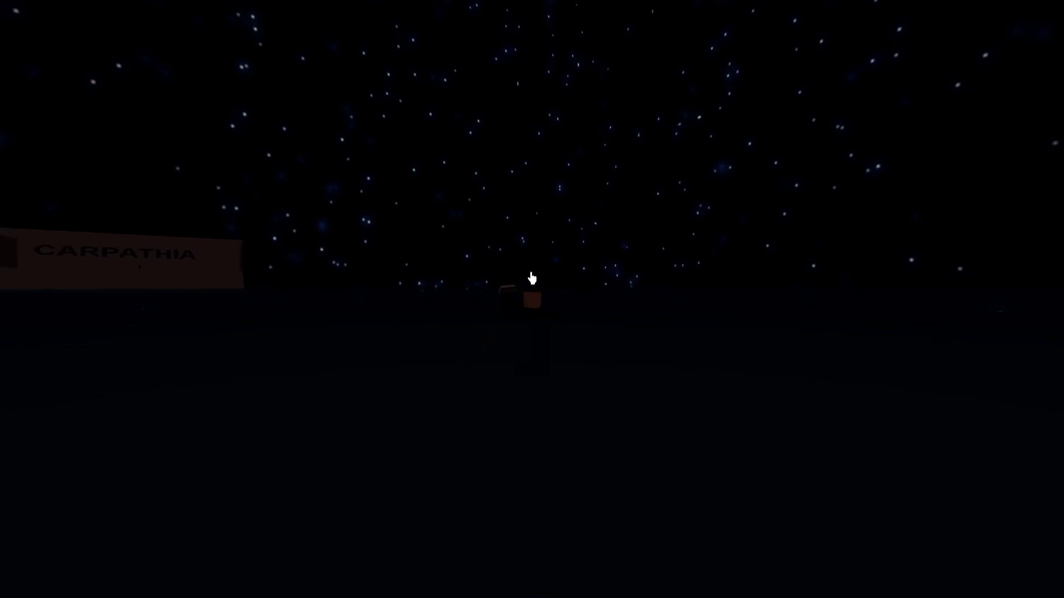
{"action": "scroll", "coordinate": [538, 280], "scroll_direction": "up", "scroll_amount": 3}
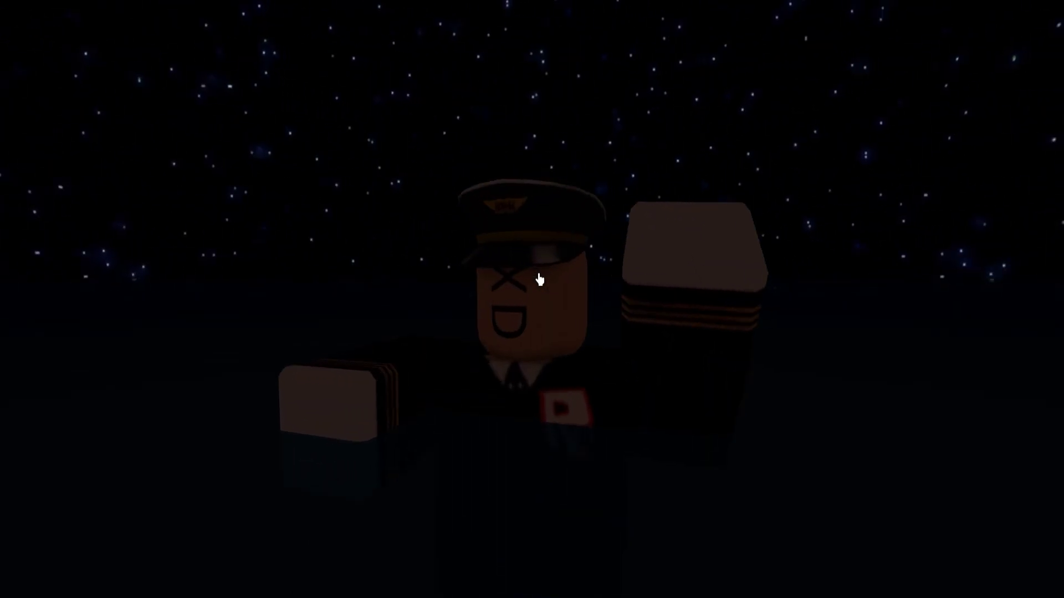